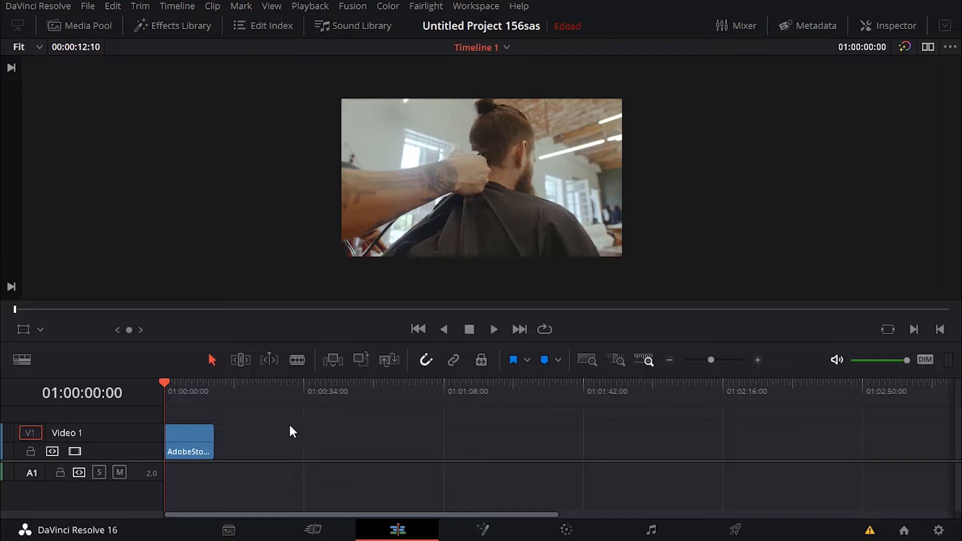
Move the playhead to about 01:00:04:02 on the timeline.
drag(164, 384, 181, 387)
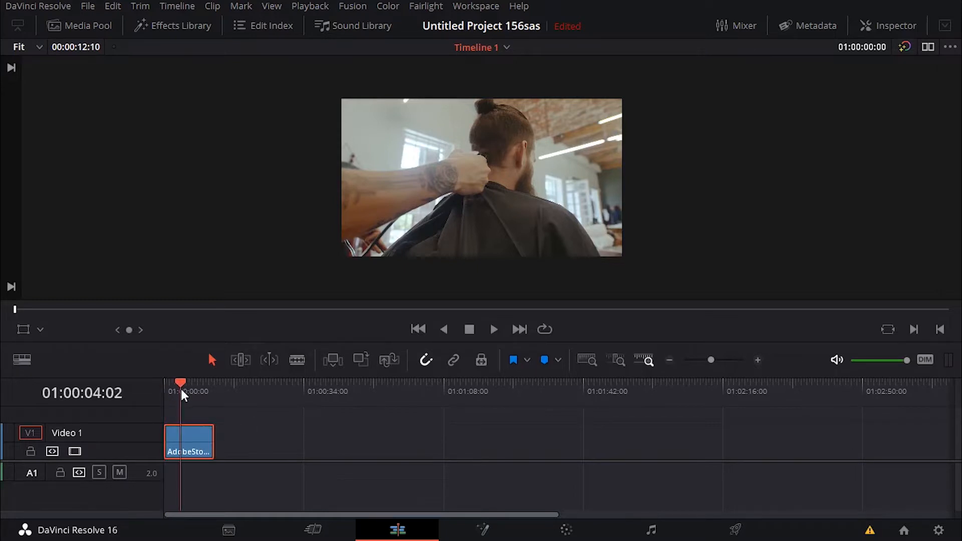
Place the Scroll title from the Effects Library on Video 1 right after the barber clip.
click(181, 26)
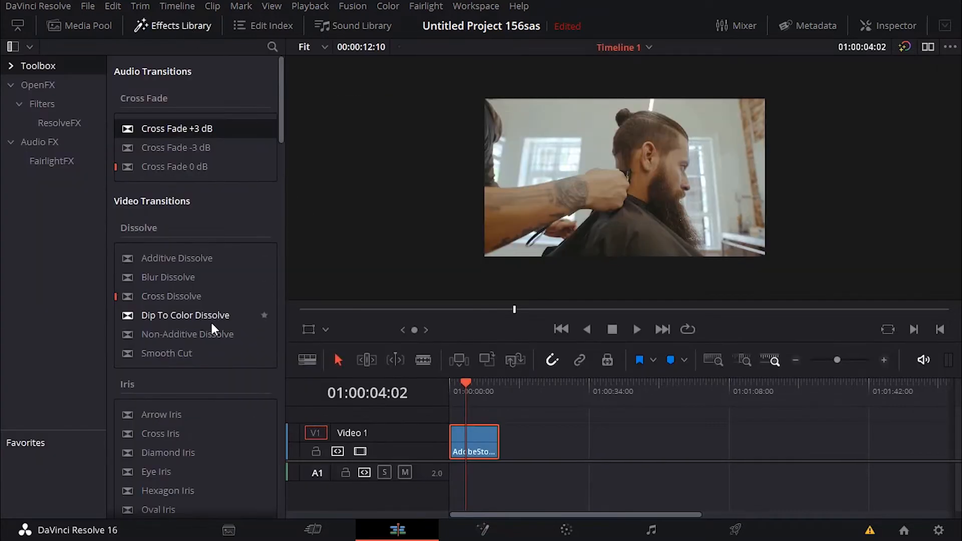
scroll(211, 321, down, 8)
scroll(210, 322, down, 5)
scroll(211, 321, down, 5)
scroll(210, 322, down, 5)
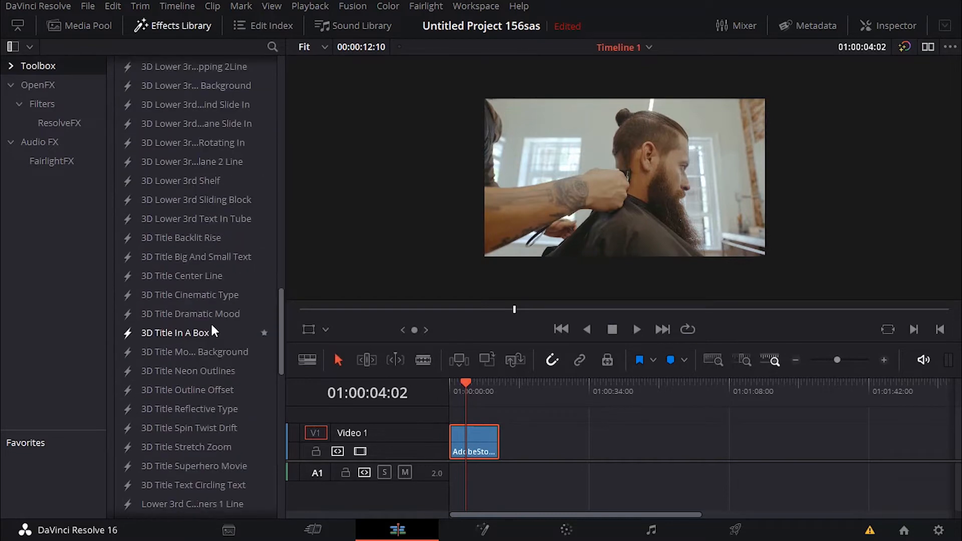
scroll(211, 321, down, 5)
scroll(211, 322, down, 3)
scroll(210, 322, down, 5)
scroll(205, 330, down, 3)
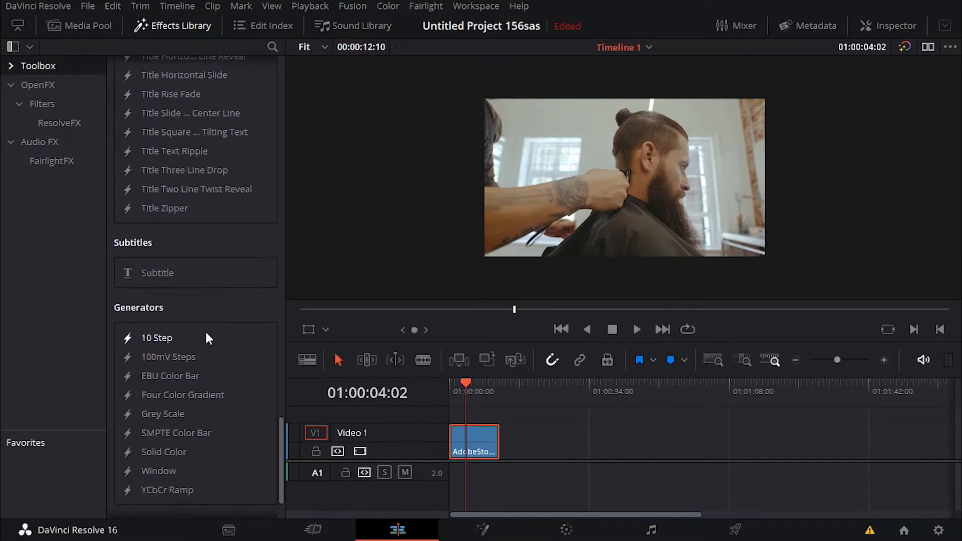
scroll(205, 330, down, 3)
scroll(205, 329, up, 5)
scroll(204, 329, up, 5)
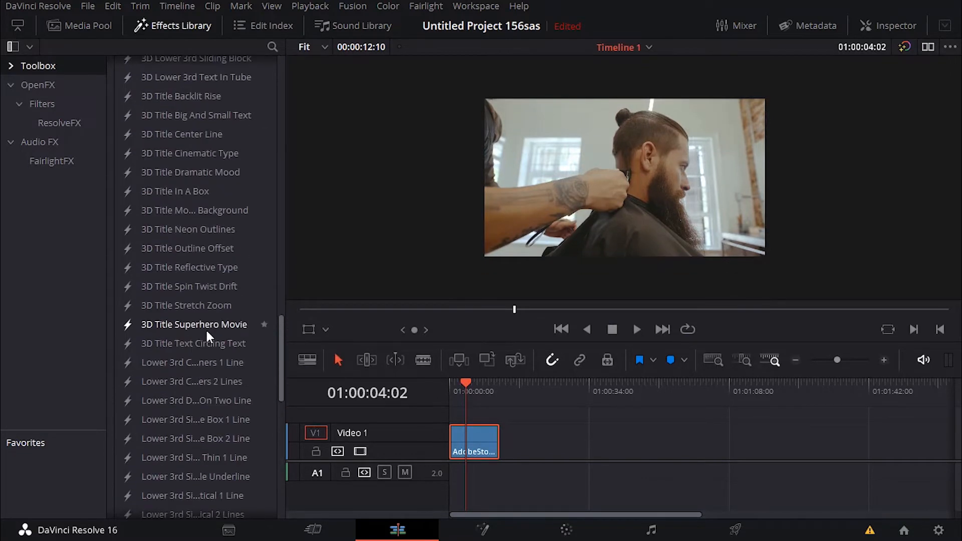
scroll(205, 329, up, 5)
scroll(205, 329, up, 4)
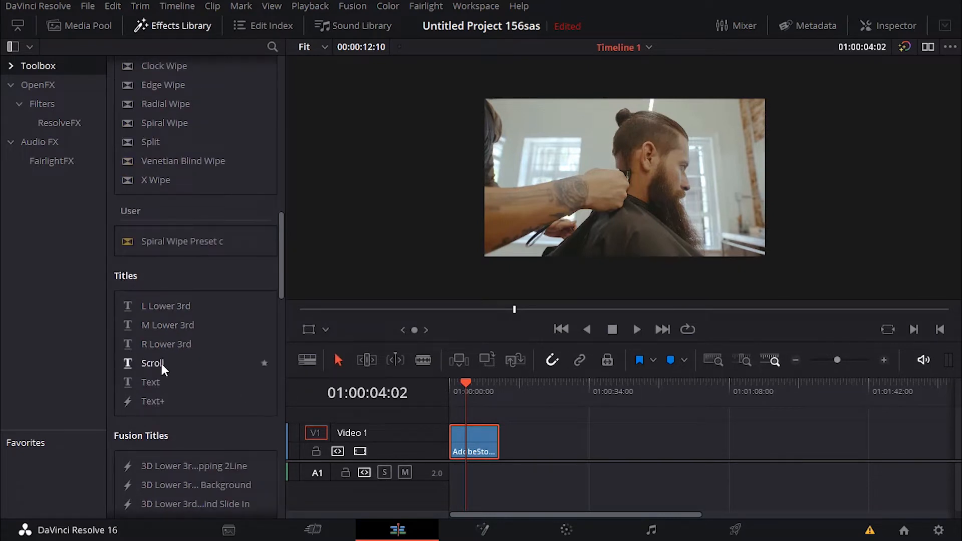
mouse_move(161, 364)
mouse_down()
mouse_move(530, 446)
mouse_move(518, 440)
mouse_up()
click(595, 430)
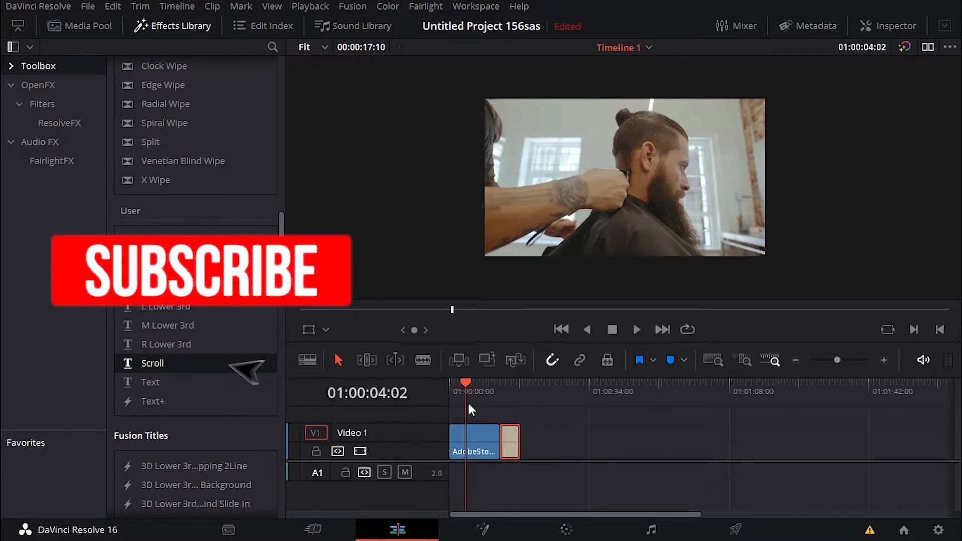
drag(466, 391, 503, 391)
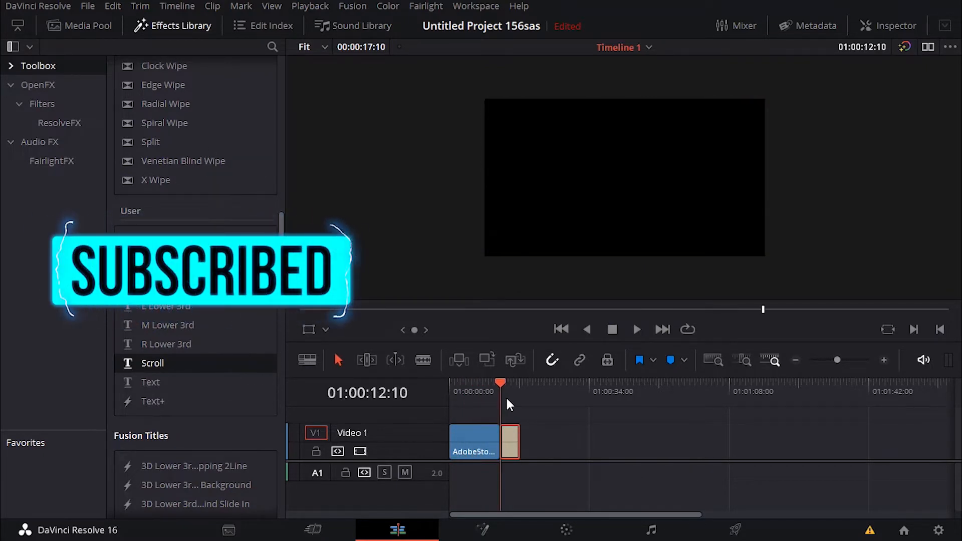
Hide the Effects Library, widen the timeline clips and turn timeline snapping off.
click(167, 26)
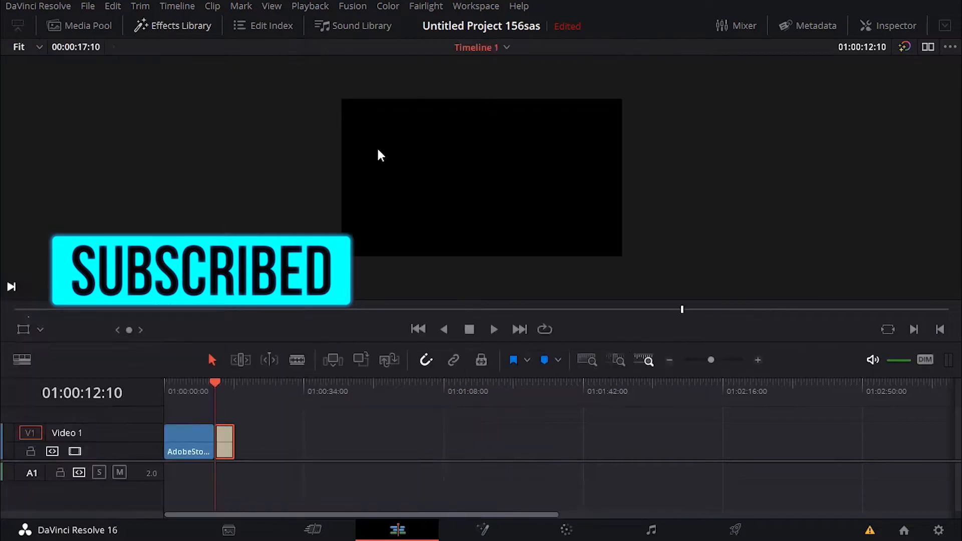
drag(710, 360, 714, 360)
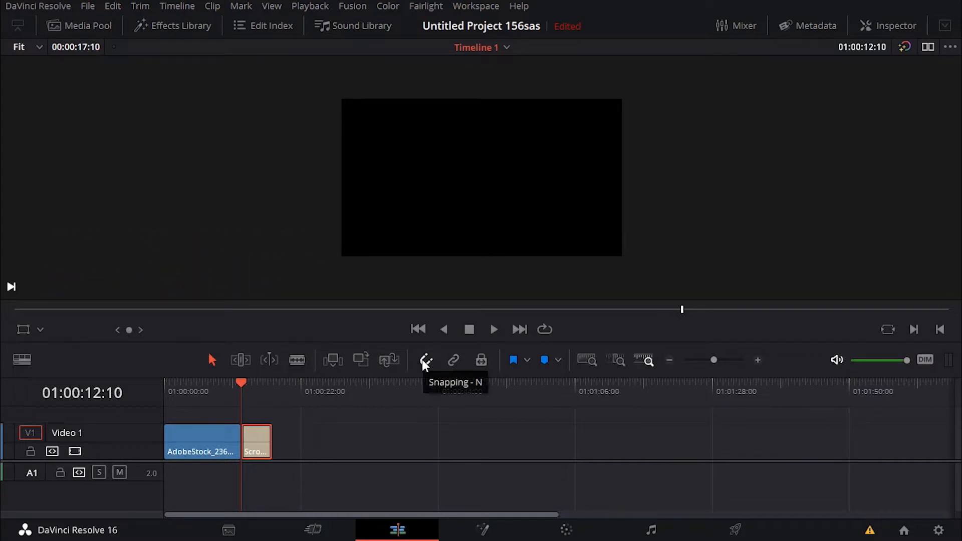
click(425, 361)
Park the playhead inside the Scroll title clip and select it.
drag(242, 381, 250, 383)
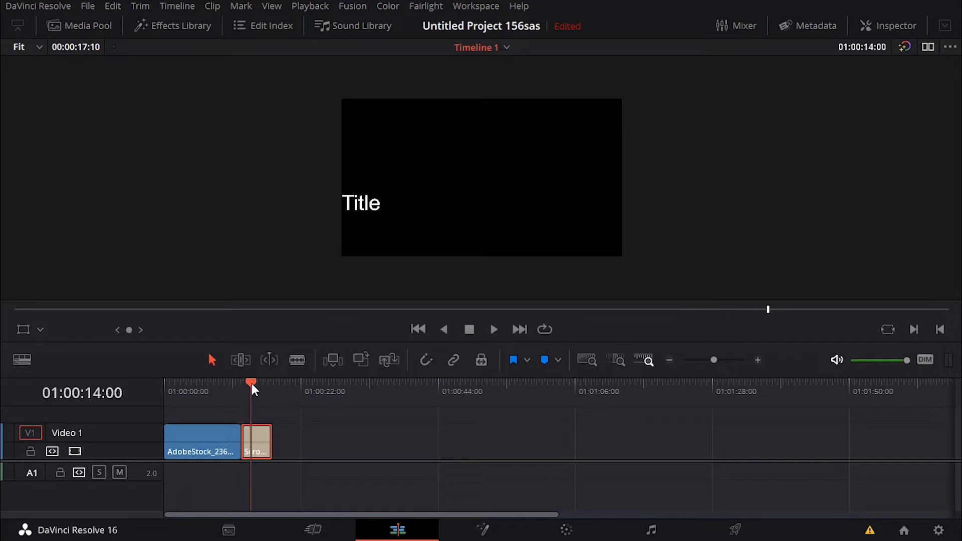
click(244, 440)
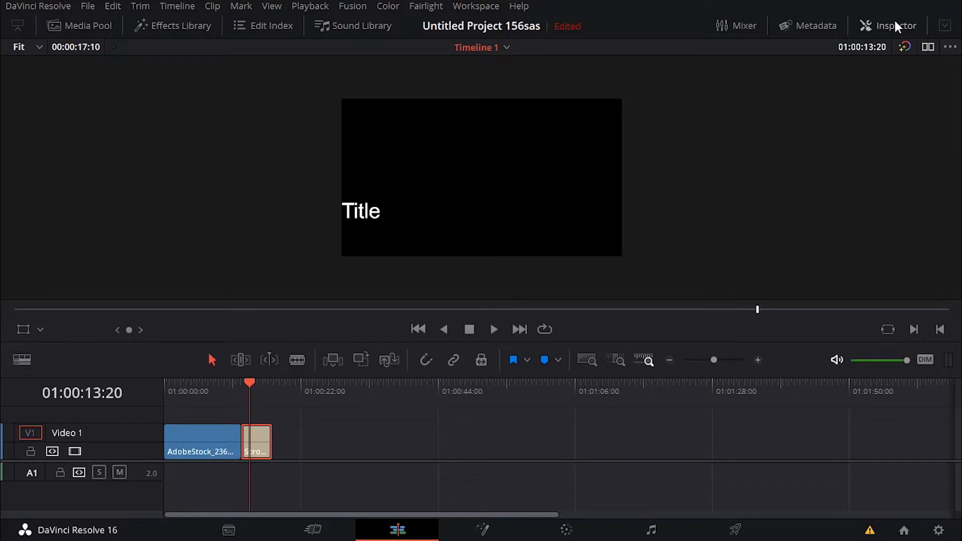
click(172, 438)
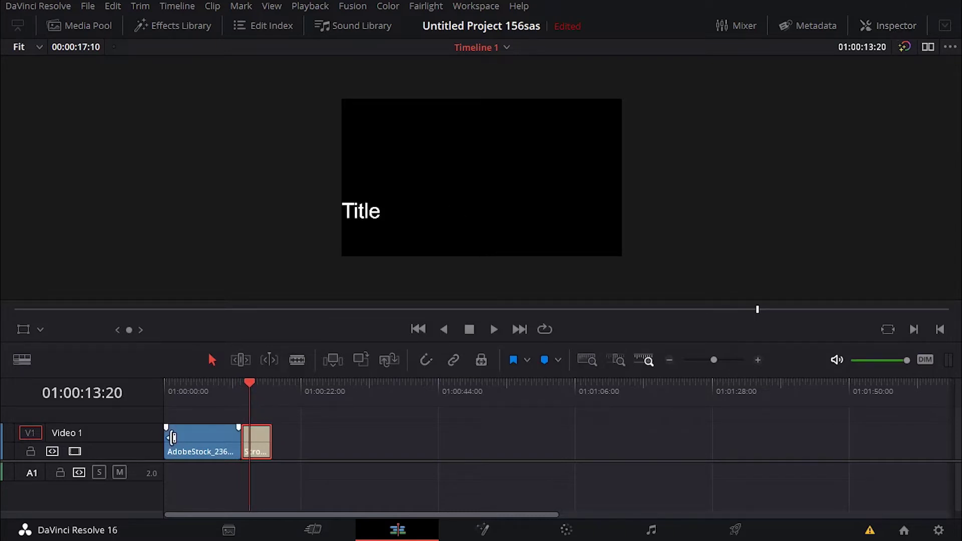
In the Inspector, centre the title text, set its font to Arial and its size to 49.
click(889, 24)
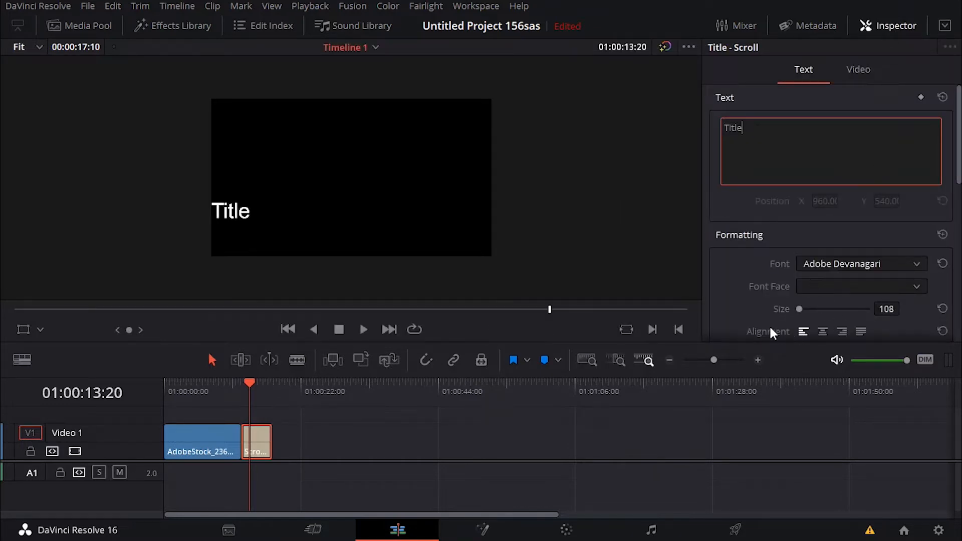
scroll(769, 330, down, 1)
click(824, 289)
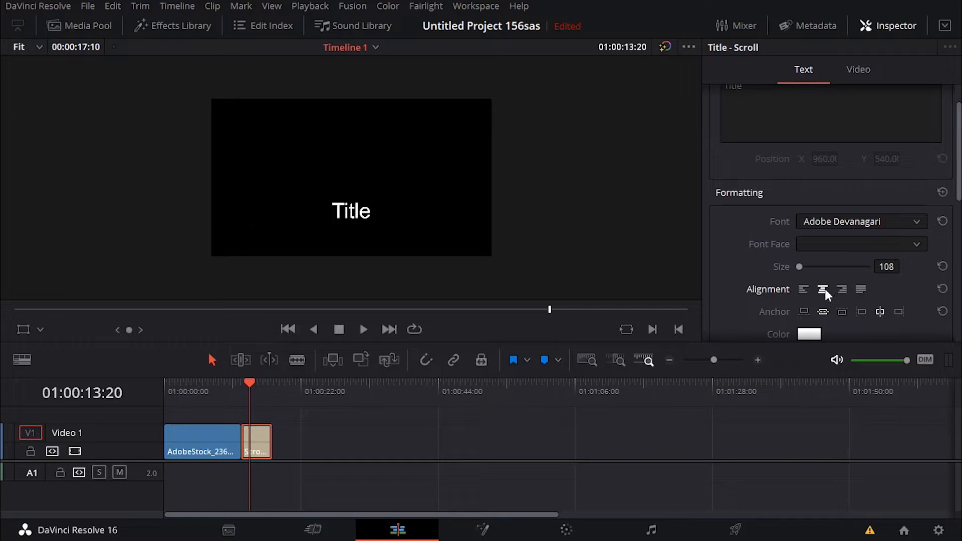
click(904, 220)
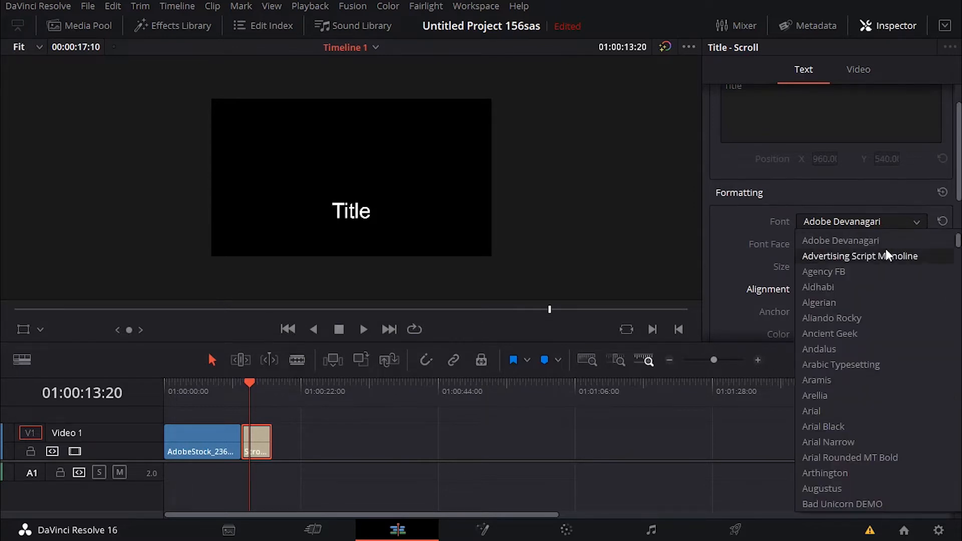
click(863, 414)
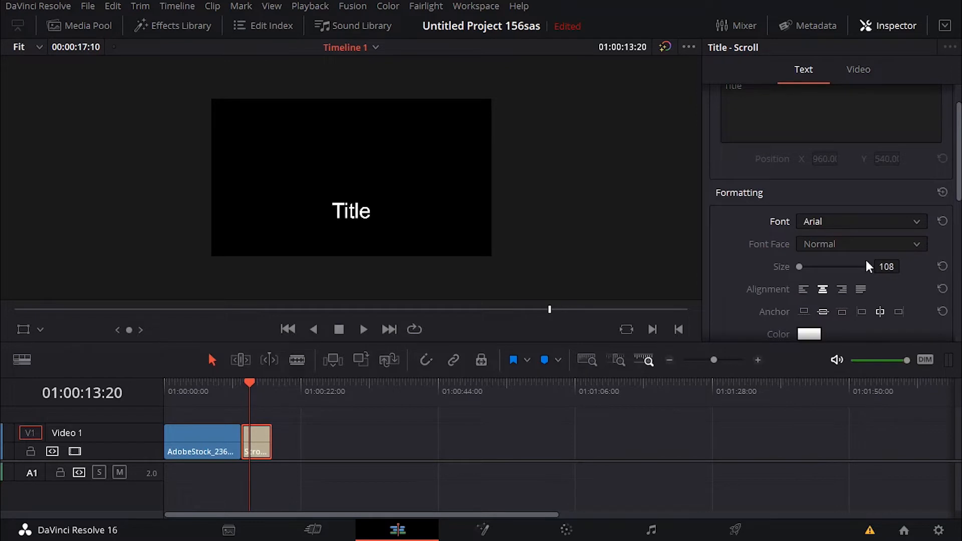
drag(888, 266, 864, 266)
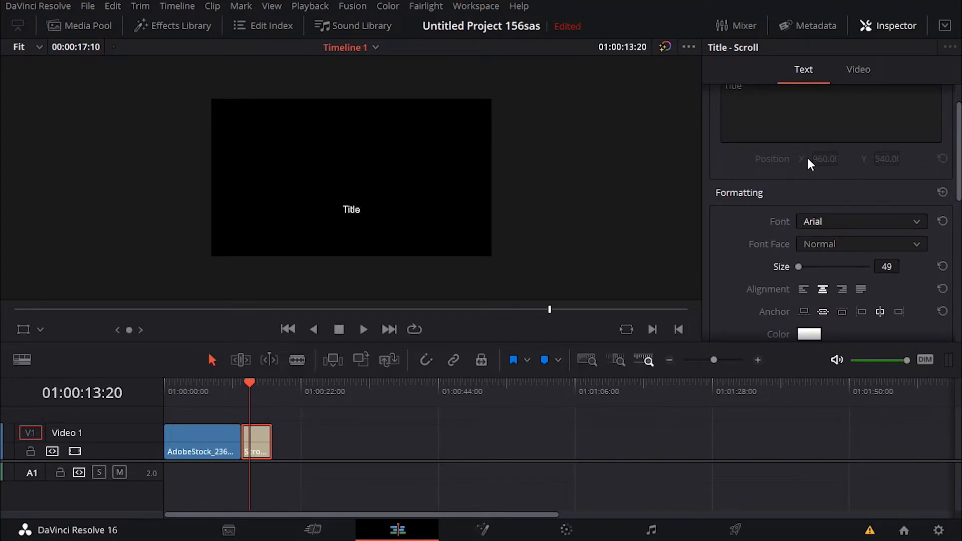
scroll(805, 156, up, 2)
Replace the placeholder Title with the first block of credit lines, one per line.
double_click(780, 139)
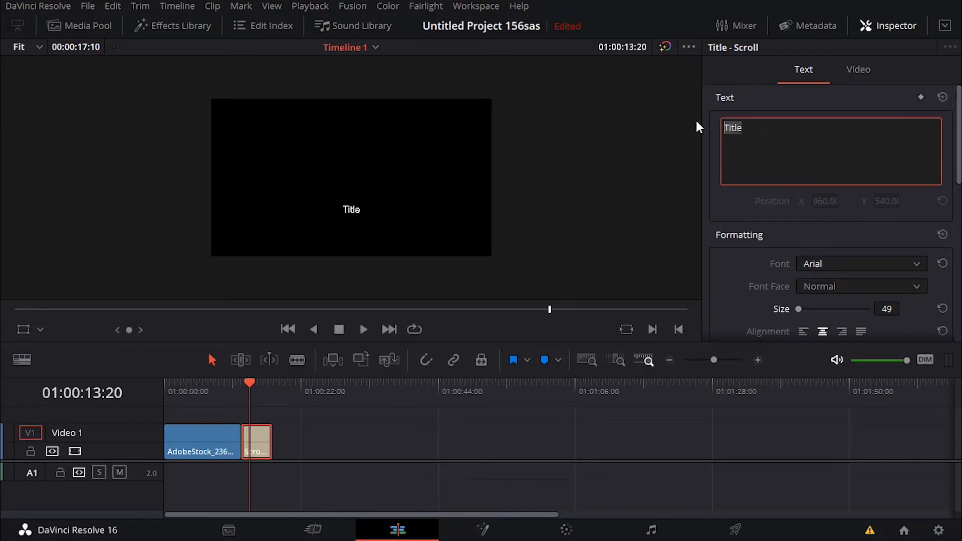
text(eaifidfid)
key(Return)
text(idfisdoisfhioshf)
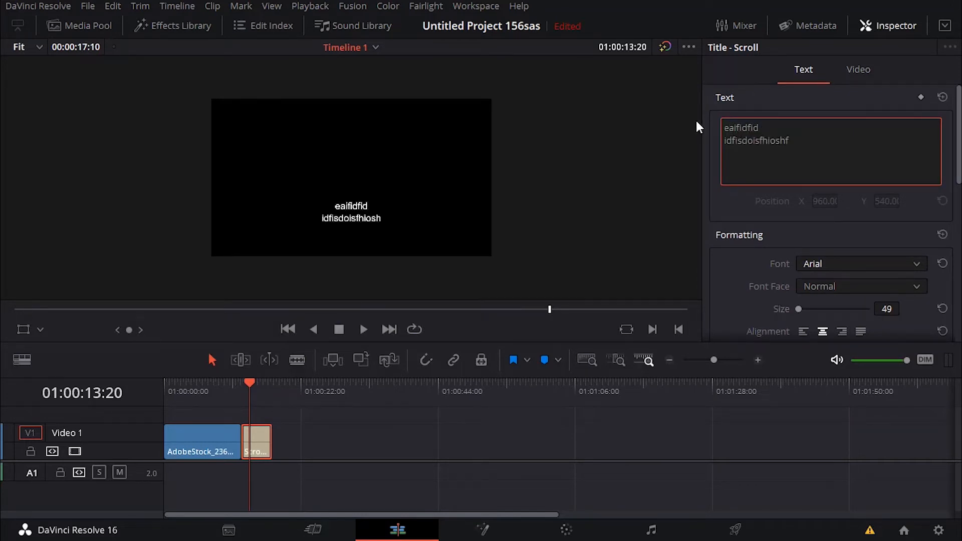
key(Return)
text(ufheofheohfjef)
key(Return)
text(uwefefef)
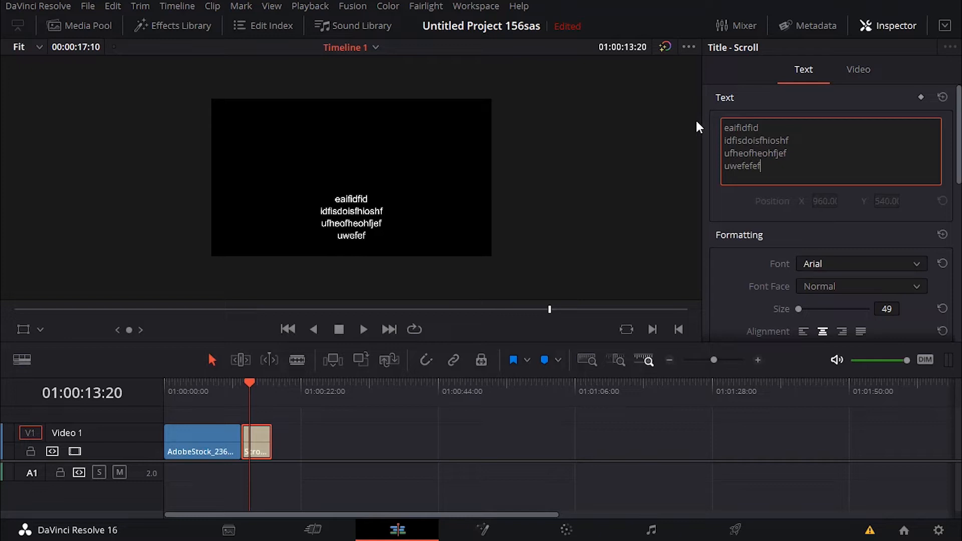
text(uefb)
key(Return)
text(uiweefegweuew)
key(Return)
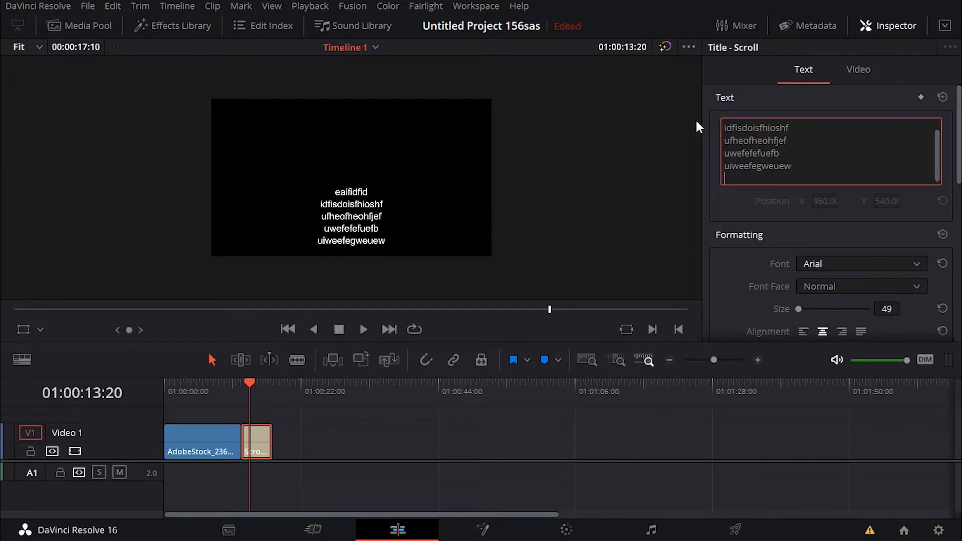
text(efudfudfsgfsefef)
key(Return)
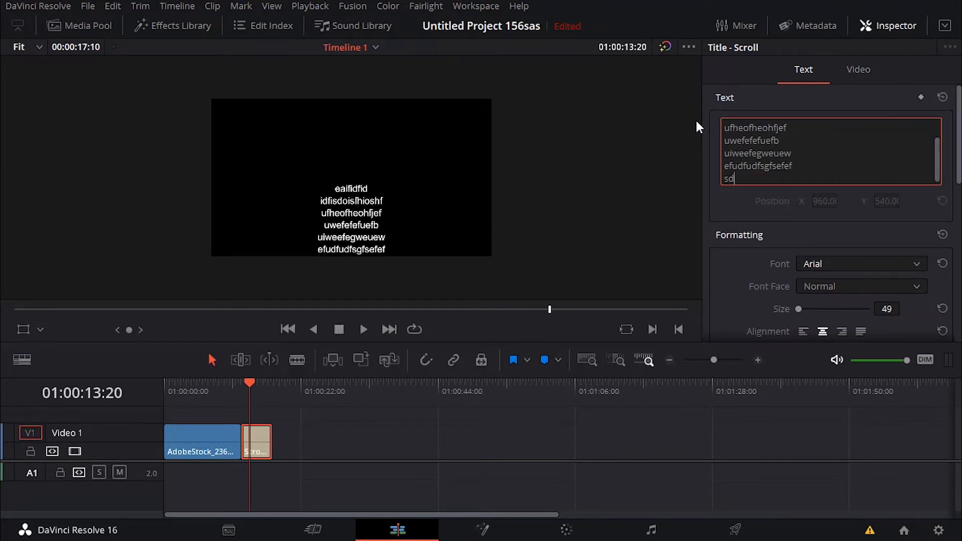
text(sdg)
key(Return)
text(fs ge sgsgsgs)
key(Return)
text(g )
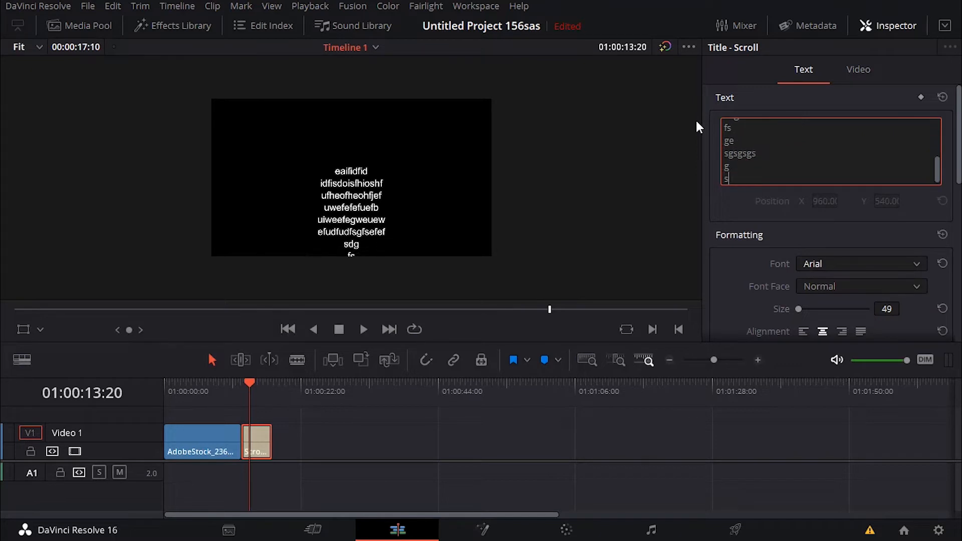
text(s)
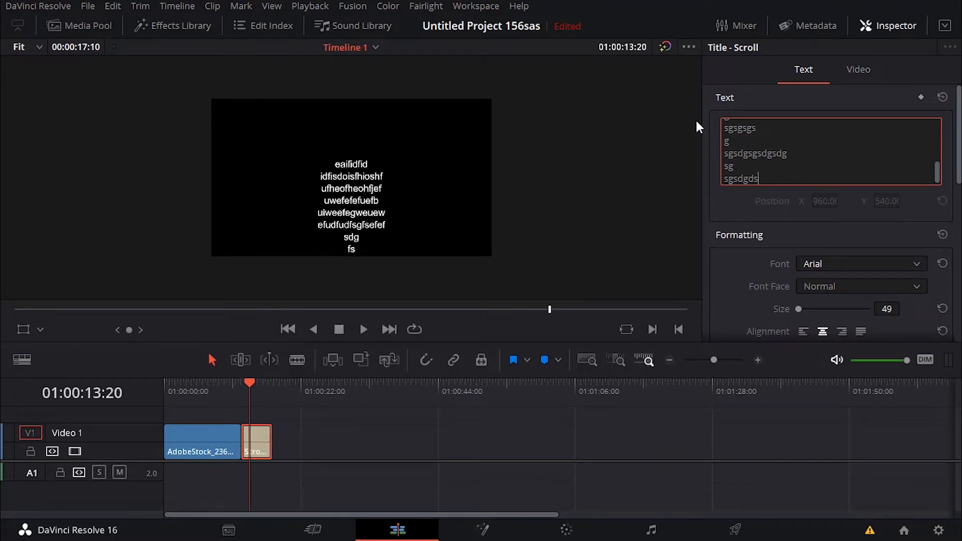
text(gsdgsgsdgsdg sg sgsdgdsgffgg)
key(Return)
text(sgsg)
key(Return)
text(sgsdgdsgd)
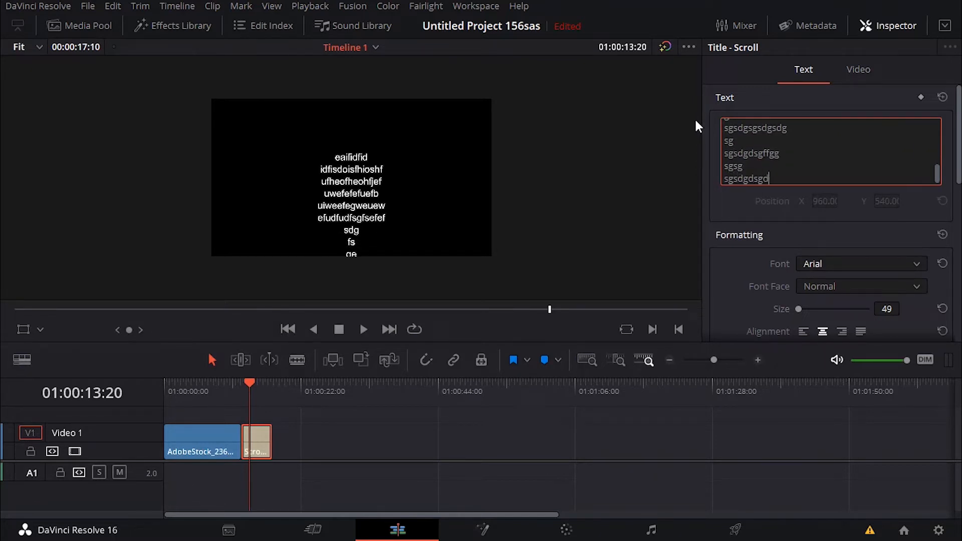
text(ggdsgsdg)
key(Return)
text(sdgdsgdsgdsg)
key(Return)
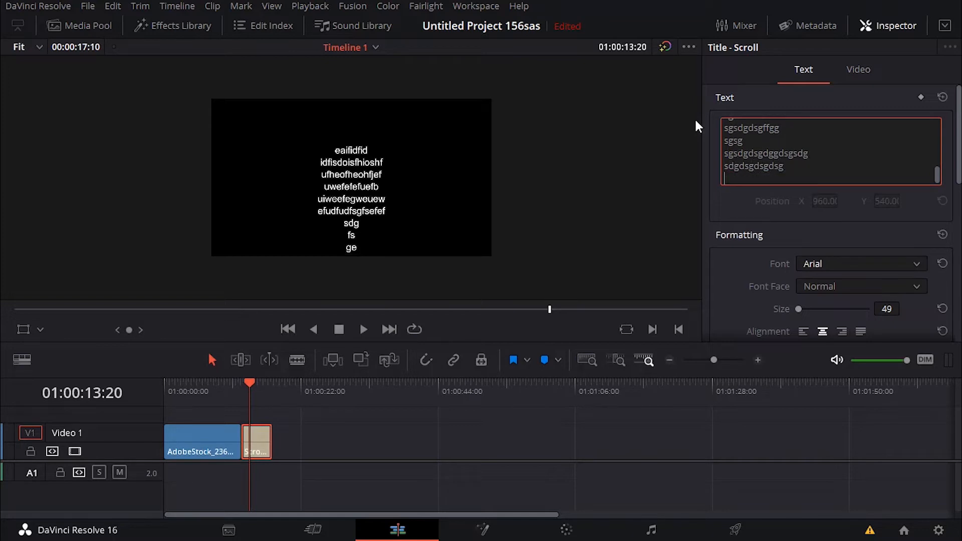
text(dsgsdgdsg dsgdsgdsgsdg)
key(Return)
text(sddsgsdg)
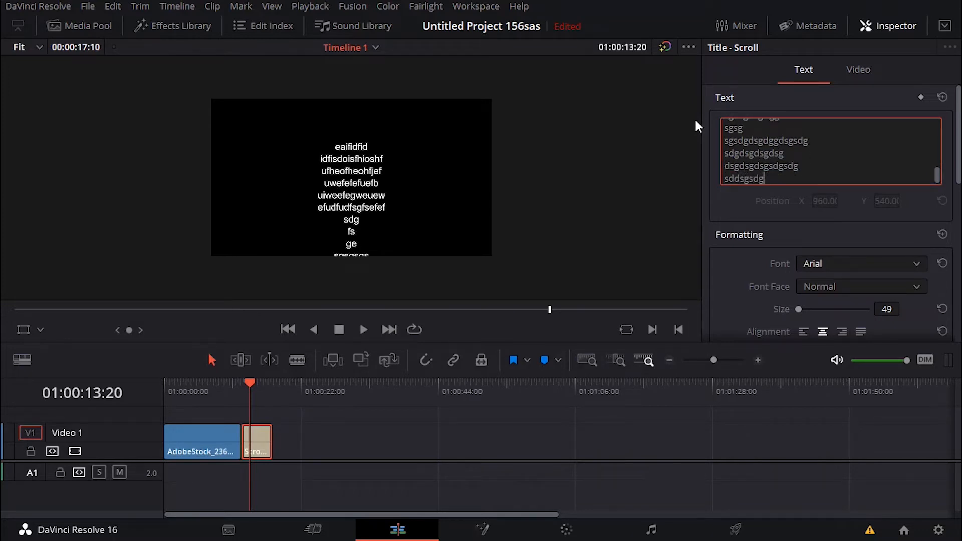
text(sdgsdg)
key(Return)
text(sdgsdg)
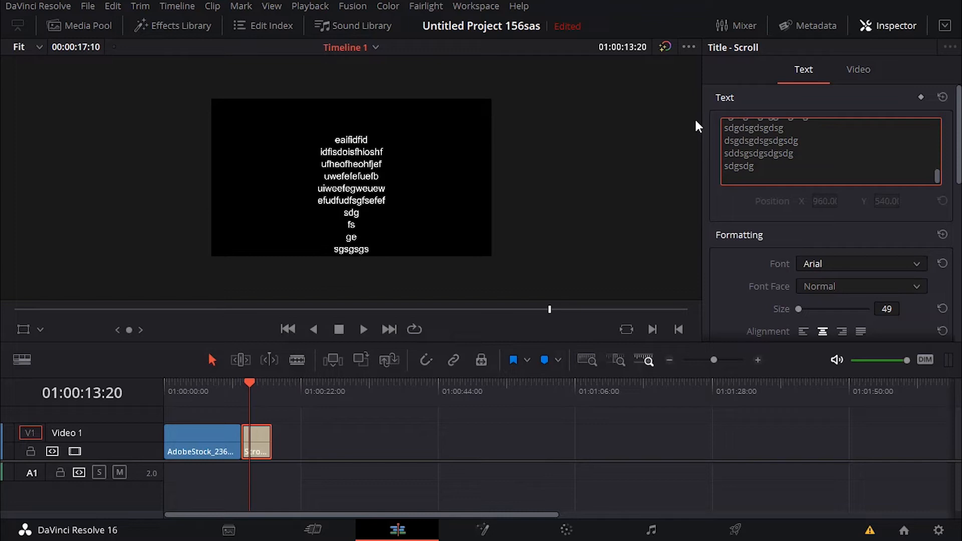
key(Return)
key(Return)
text(sdgdgdsgdsg)
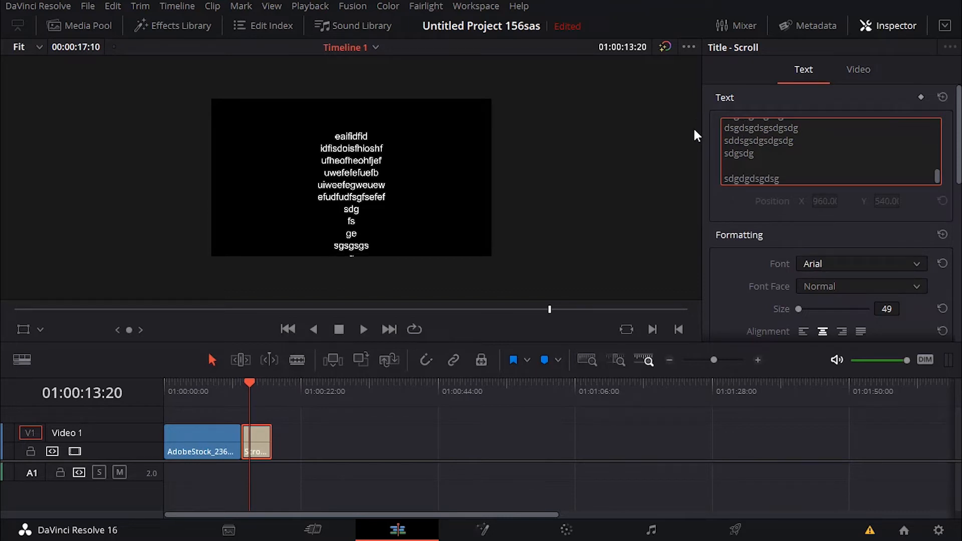
Add the remaining credit lines, with blank gaps separating the credit groups.
key(Return)
text(sdgdgdsgsdg)
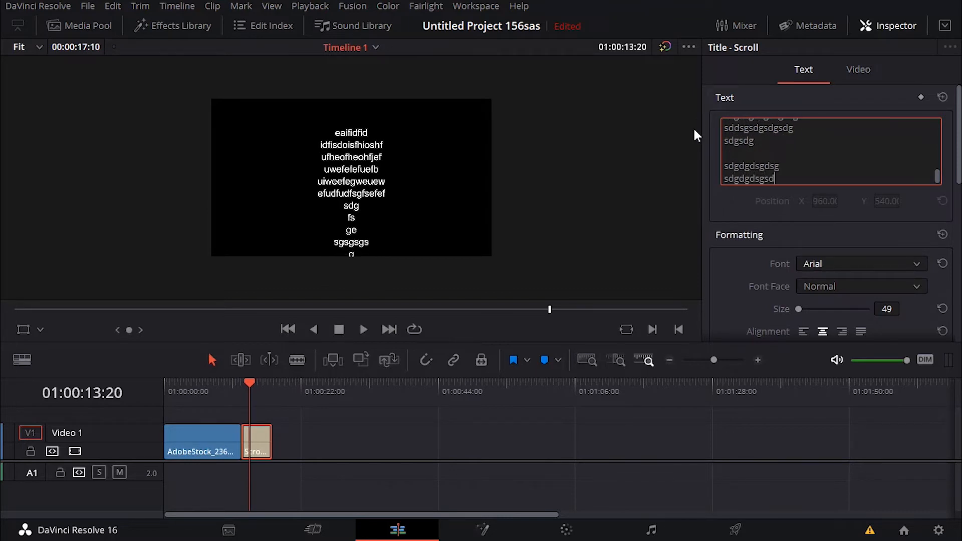
key(Return)
text(sdgsdgdsgsdgdsg)
key(Return)
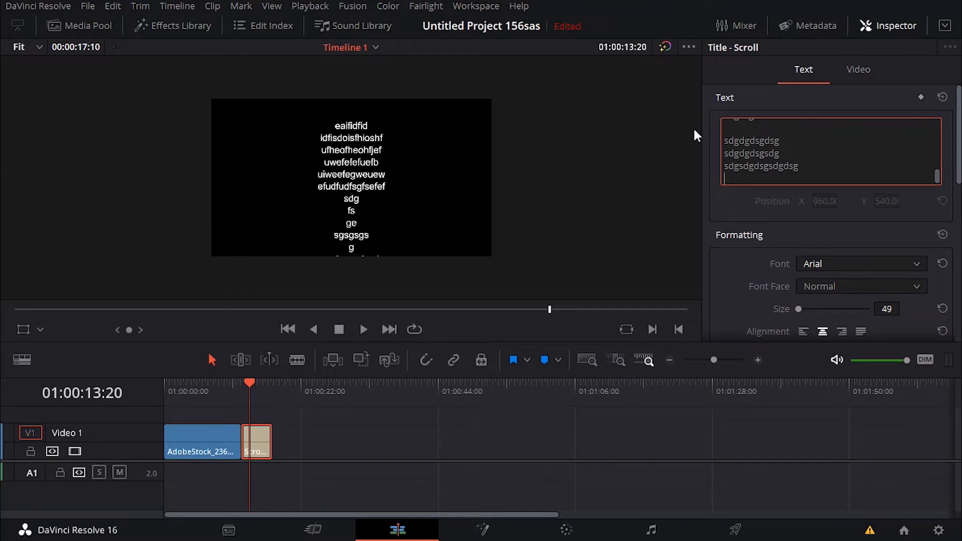
text(sdgdsgsdgds)
key(Return)
text(sdgdsggrg)
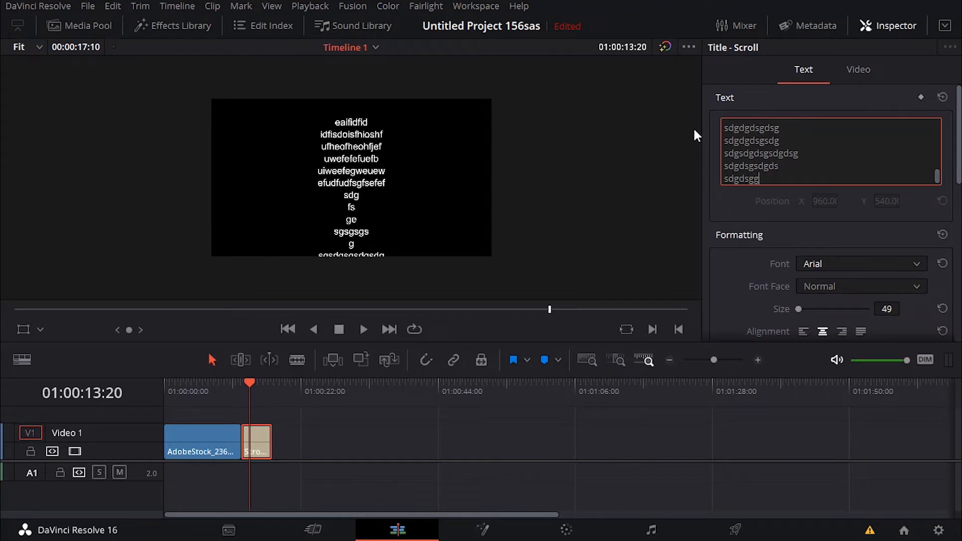
key(Return)
text(dg)
key(Return)
text(rgs fg)
key(Return)
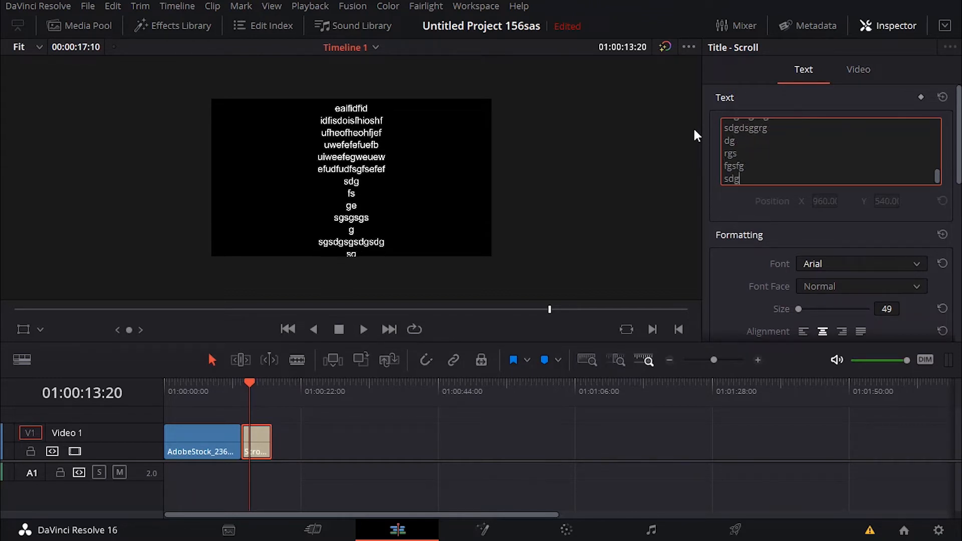
text(dsgsd gsd gds g)
key(Return)
text(sdgdsgsd)
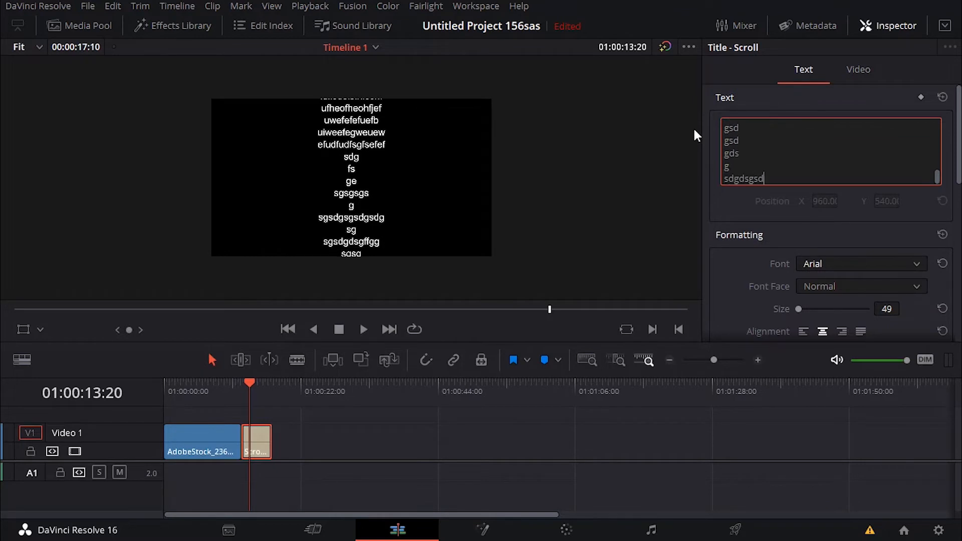
text(gsdg)
key(Return)
text(d dsg sdg)
key(Return)
key(Return)
text(d)
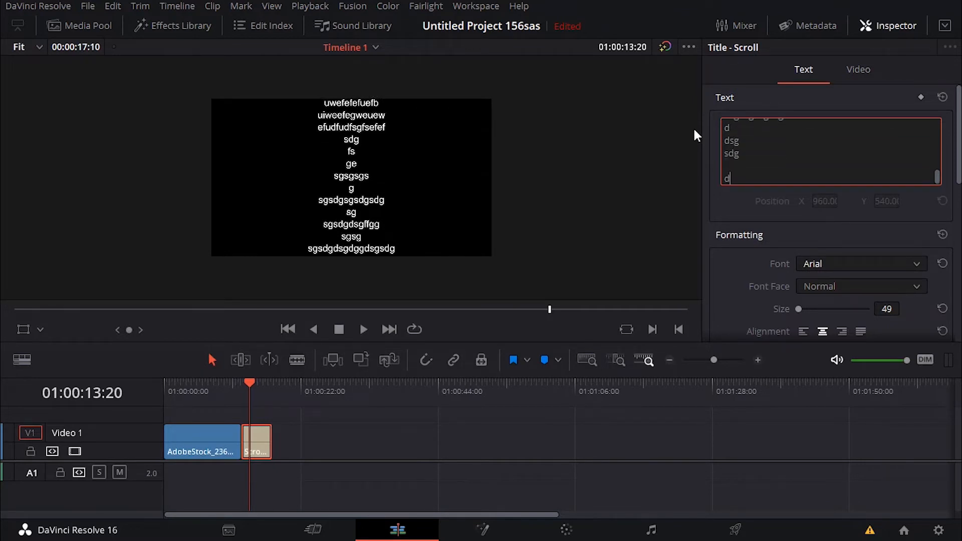
text(sgjdsighhgsg)
key(Return)
text(dgsdhgohe[og)
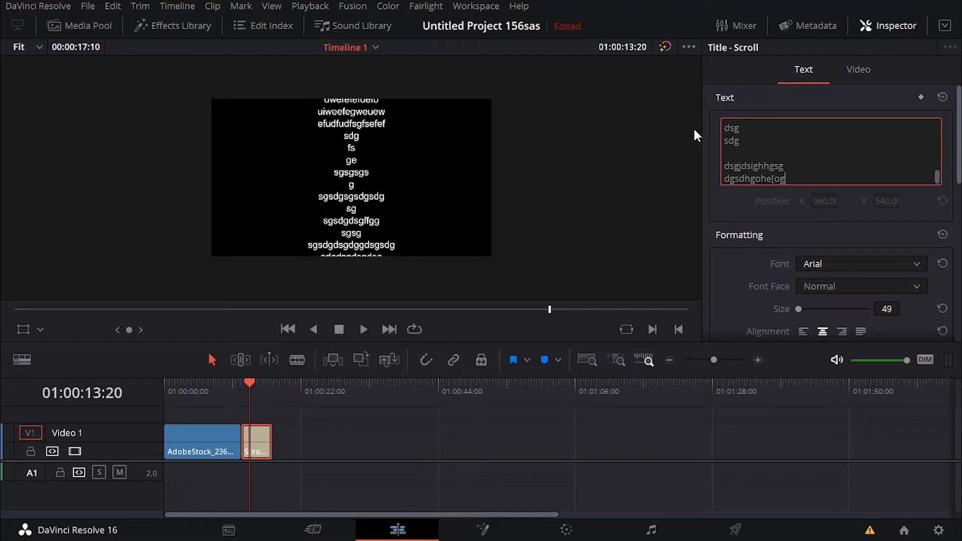
text(iafaufyeaf)
key(Return)
text(aeuigfiyaeiegfigei)
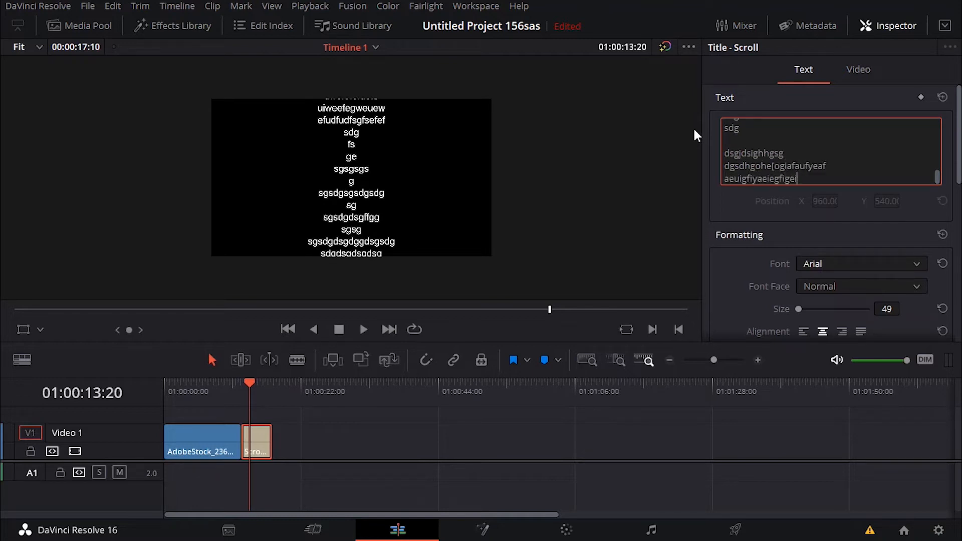
text(fe)
key(Return)
text(fgrgrg)
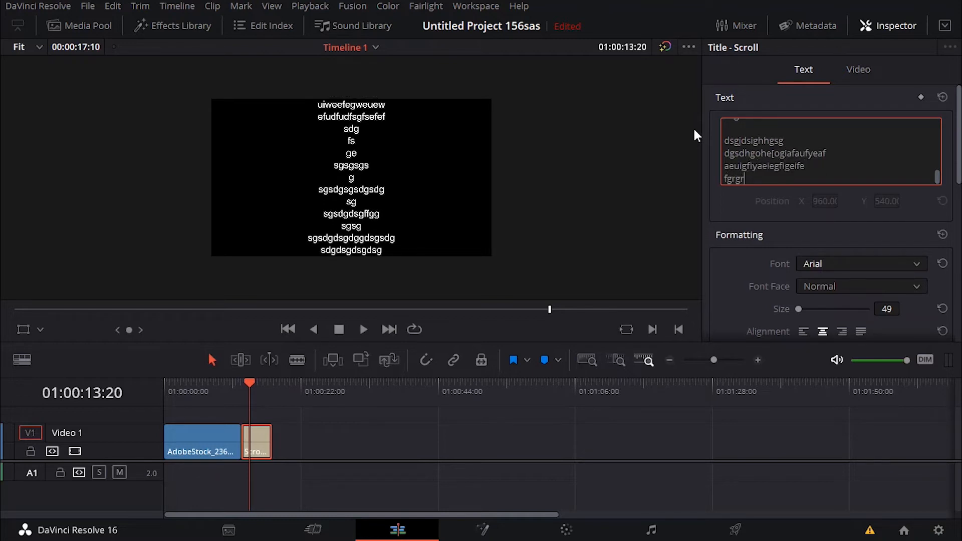
text(grg)
Play the scroll title from its start to watch the credits roll, then return the playhead.
click(502, 416)
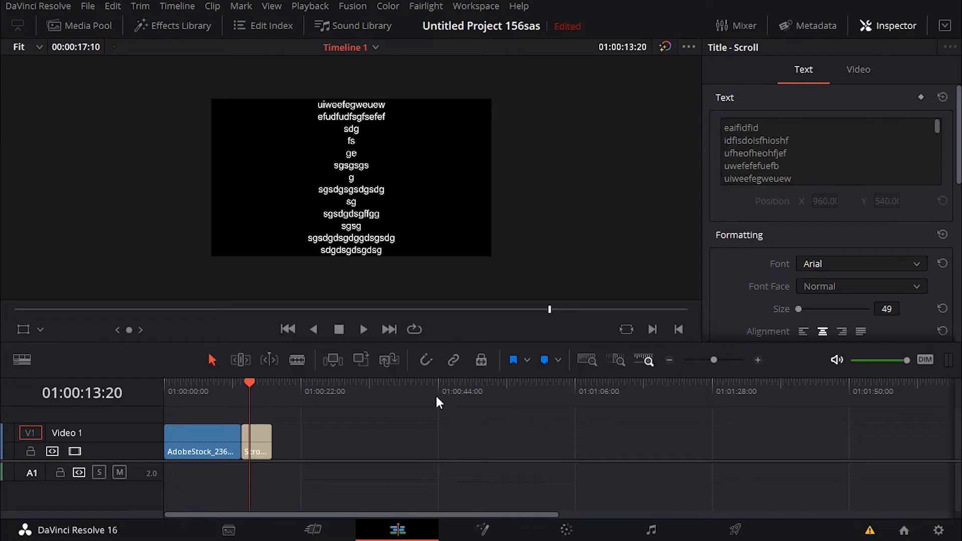
click(244, 384)
key(space)
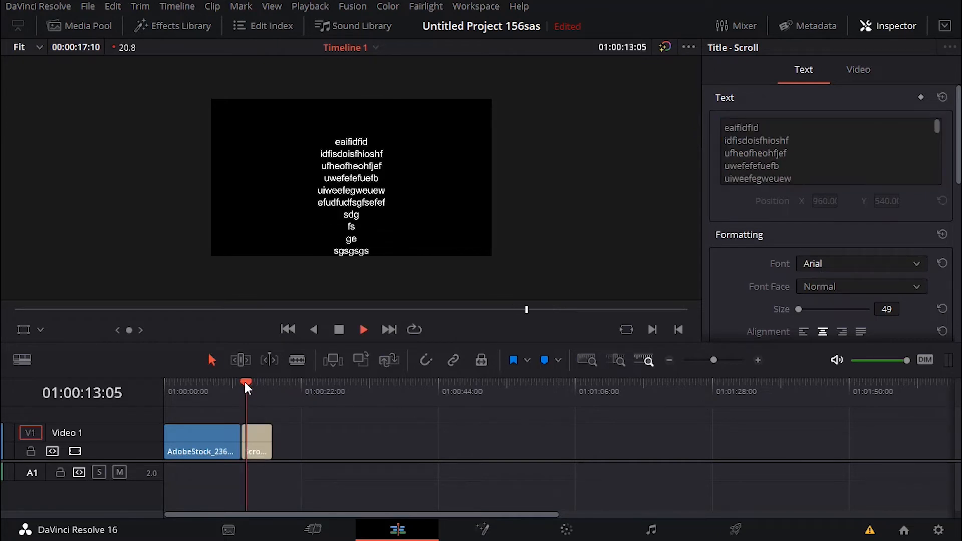
key(space)
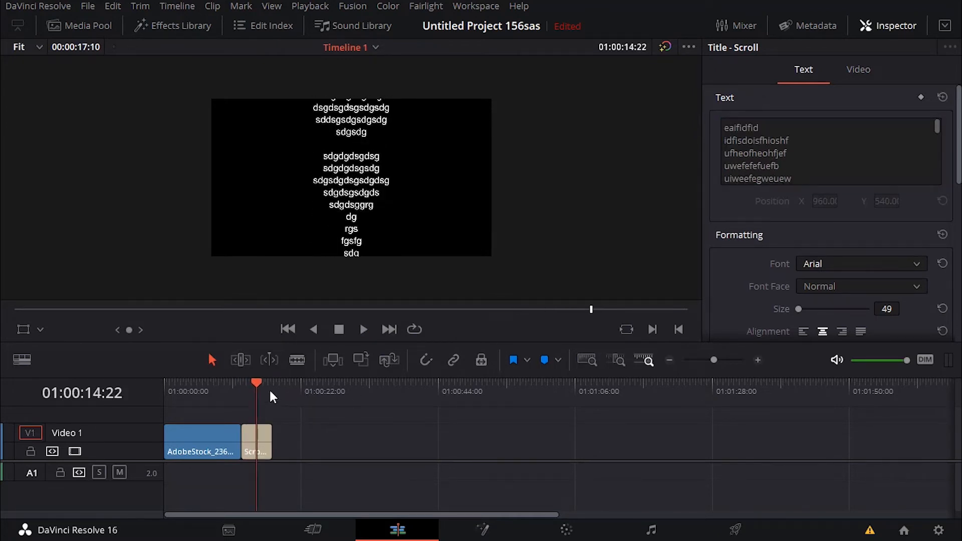
drag(255, 385, 244, 384)
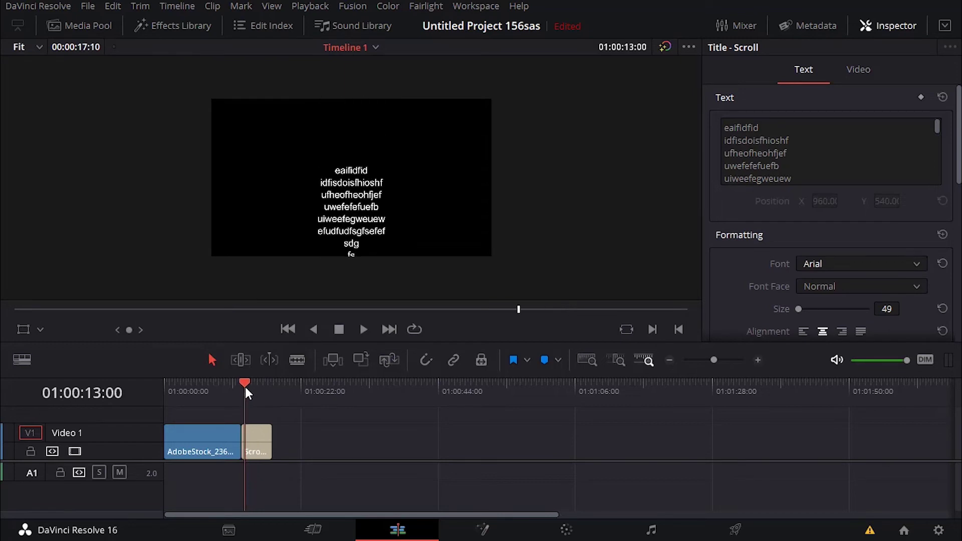
Change the title clip's duration to 00:00:35:00 via Change Clip Duration.
right_click(254, 440)
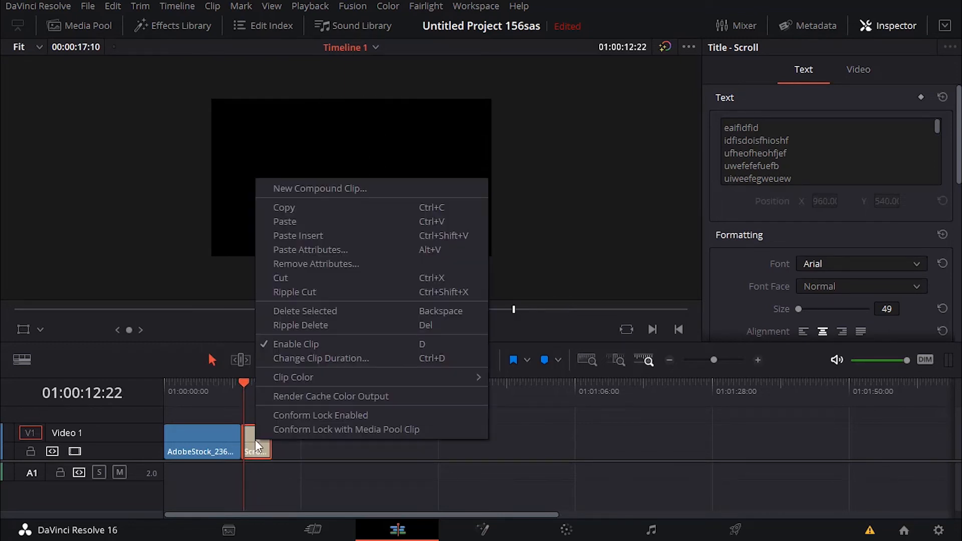
click(321, 358)
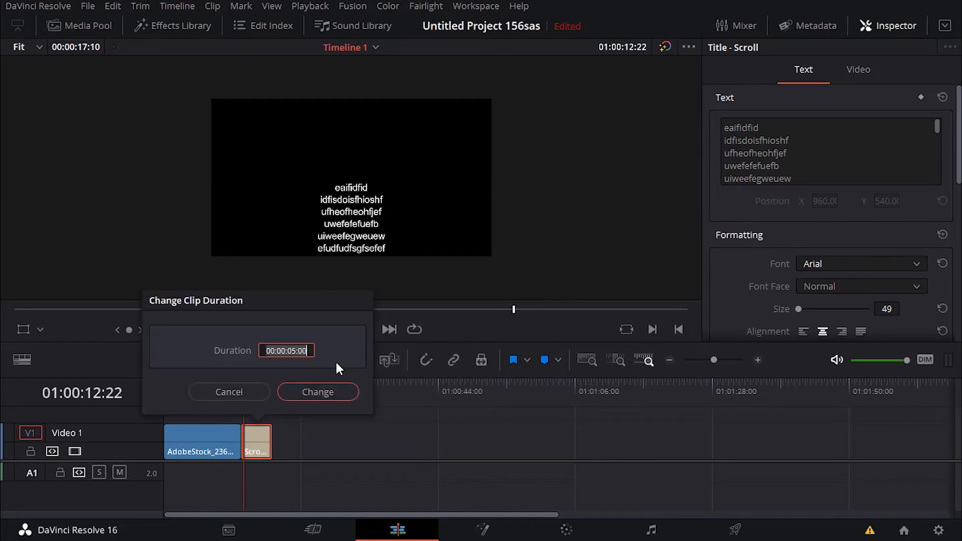
click(291, 351)
text(3)
click(317, 392)
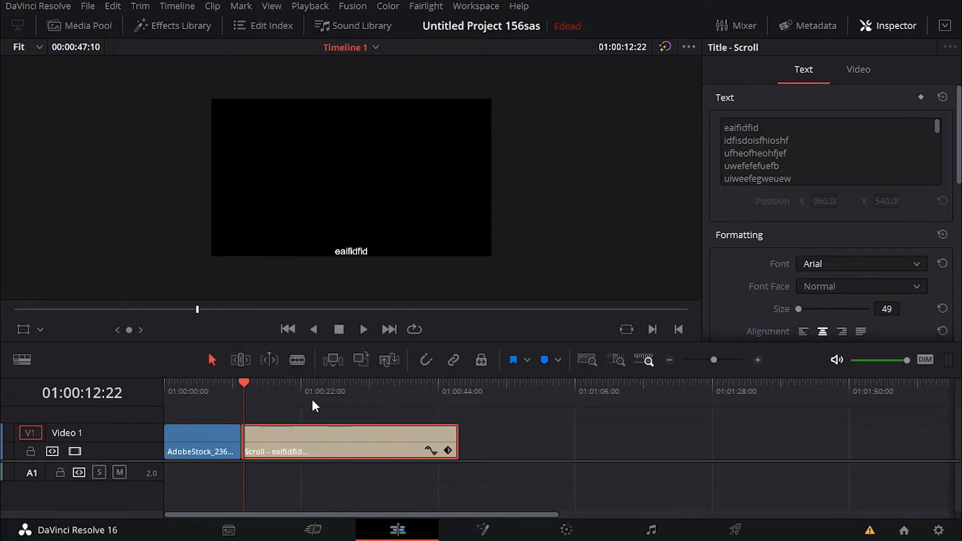
Confirm the longer duration and play the cut from the video into the title.
click(282, 391)
drag(279, 386, 235, 389)
key(space)
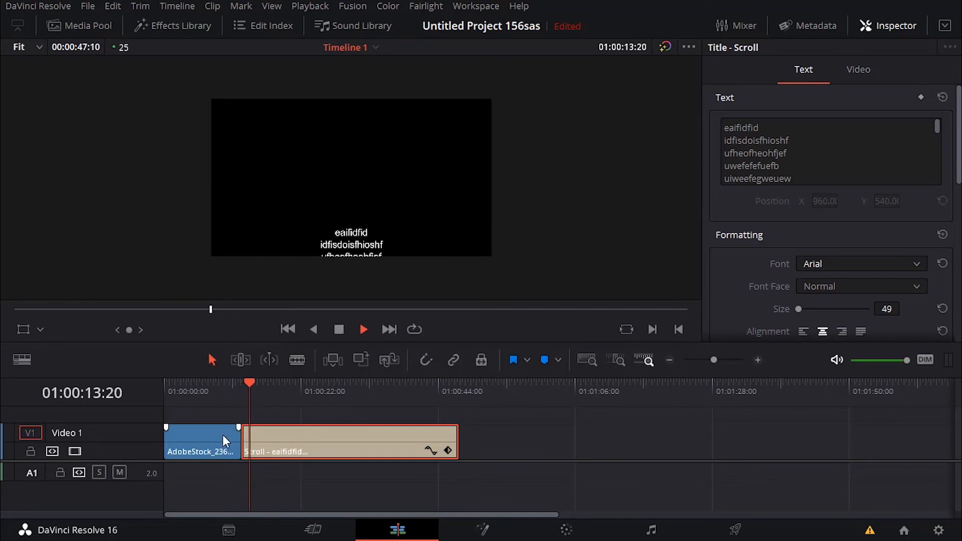
Drag the AdobeStock clip's fade handle left so the video fades out before the credits.
click(222, 439)
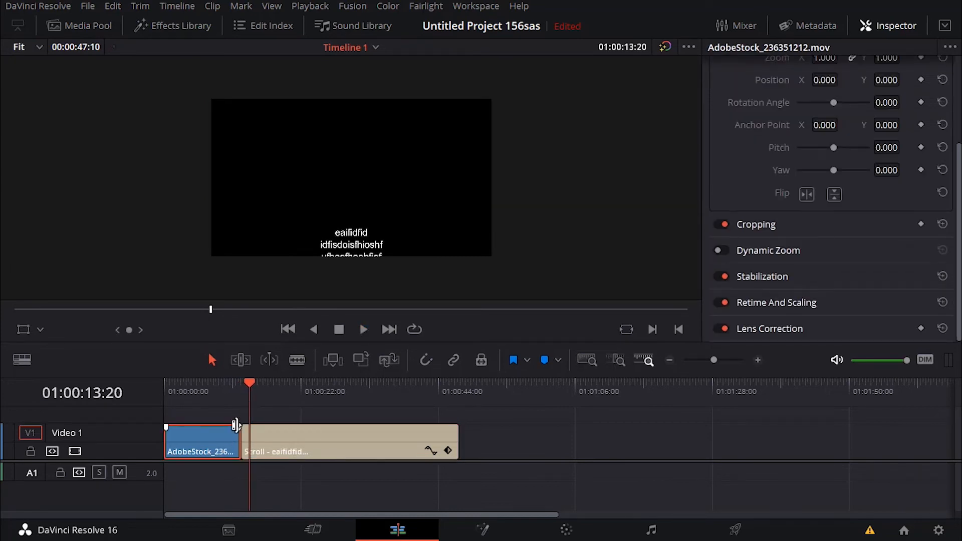
drag(240, 427, 226, 428)
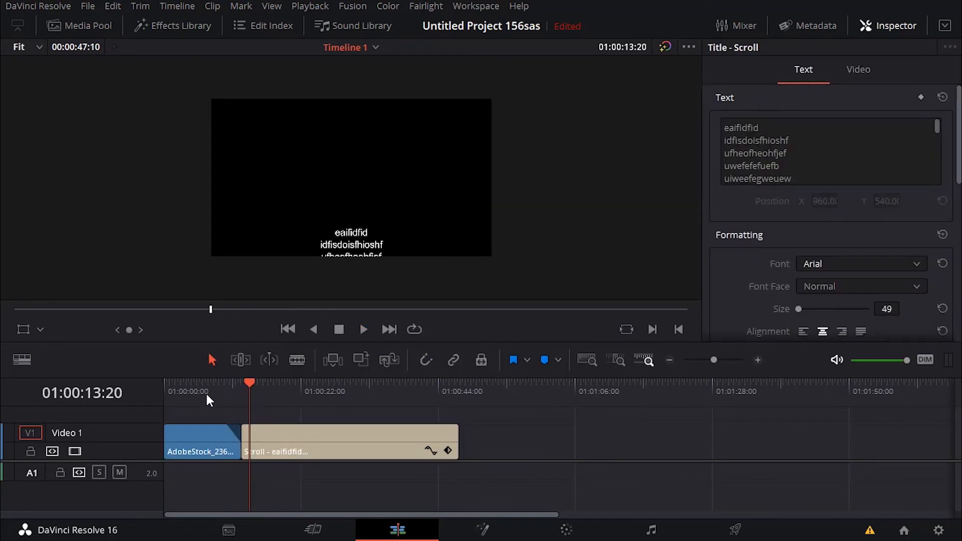
click(221, 391)
key(space)
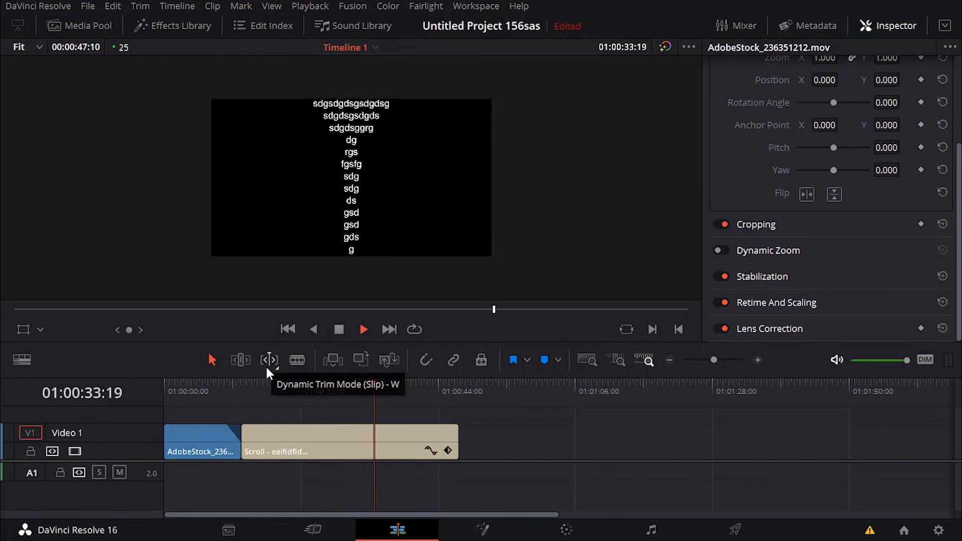
scroll(817, 191, up, 3)
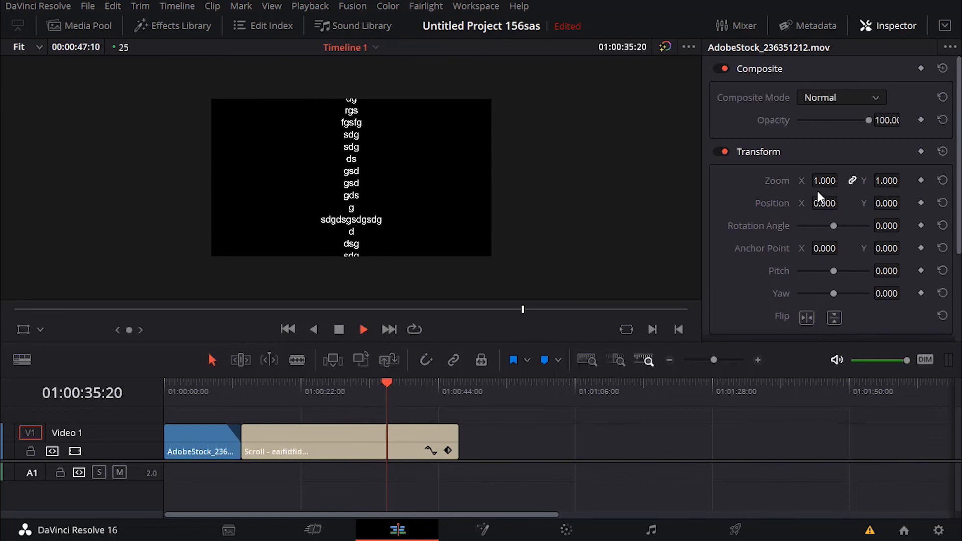
scroll(817, 191, down, 3)
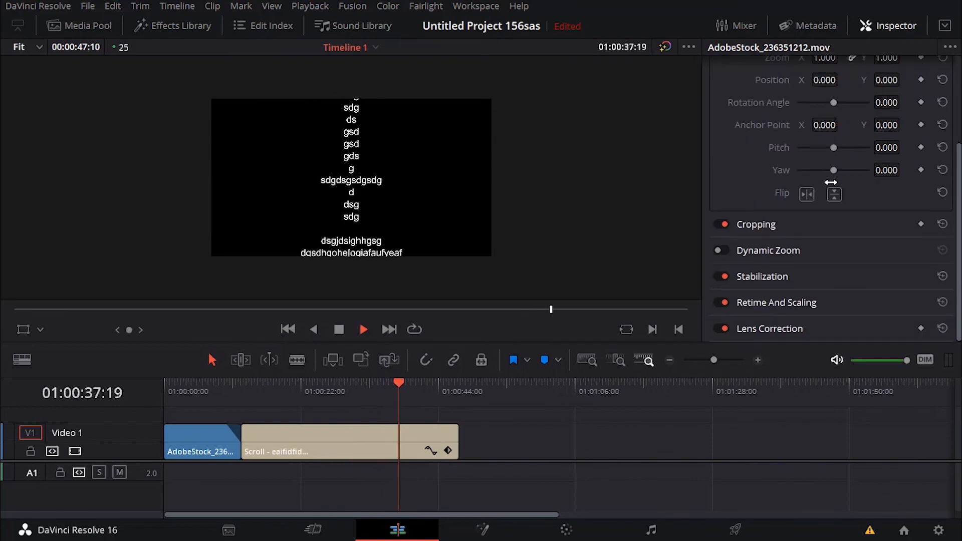